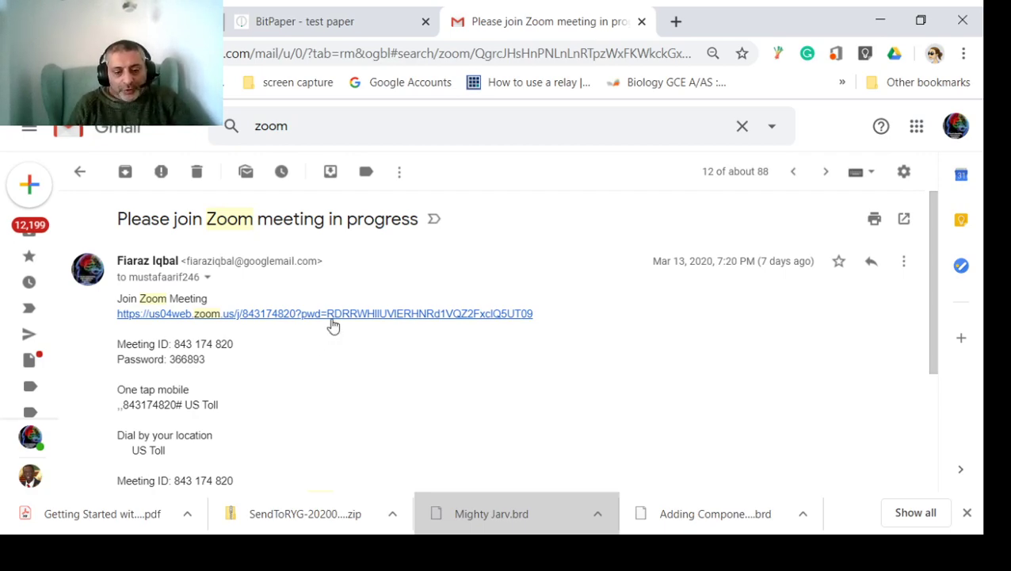
- Open the Zoom meeting link in the invitation email and allow it to launch the Zoom application
{"action": "left_click", "coordinate": [333, 320]}
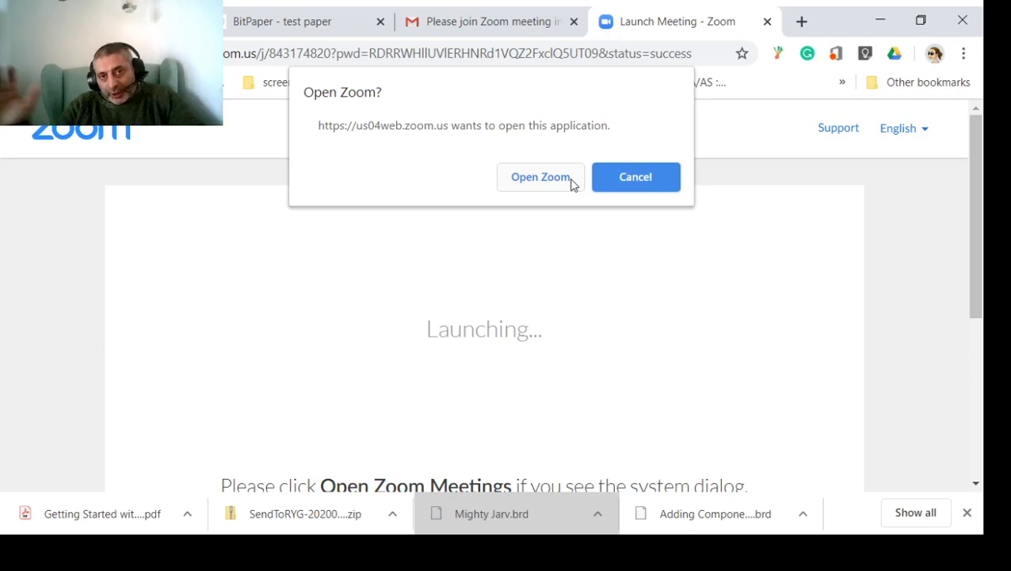
{"action": "left_click", "coordinate": [540, 177]}
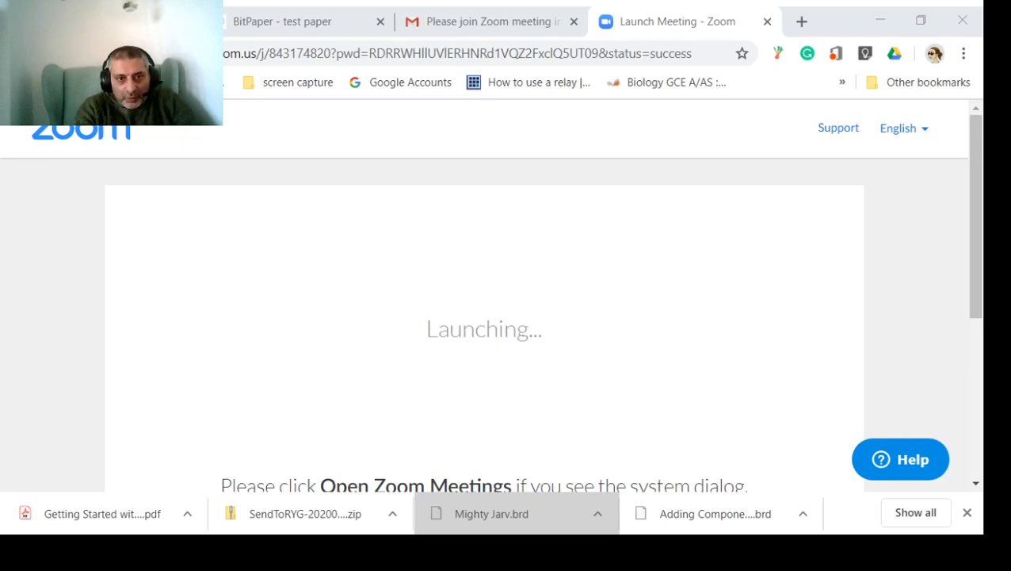
{"action": "left_click", "coordinate": [444, 315]}
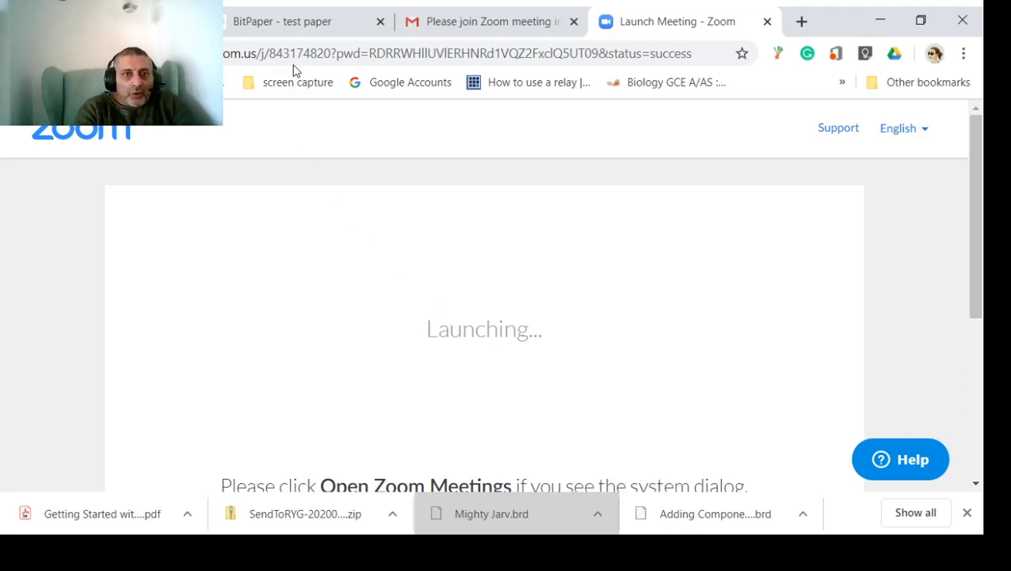
- On the BitPaper test paper, draw a radius from the circle's centre to its right edge and a tangent line through that point
{"action": "left_click", "coordinate": [294, 26]}
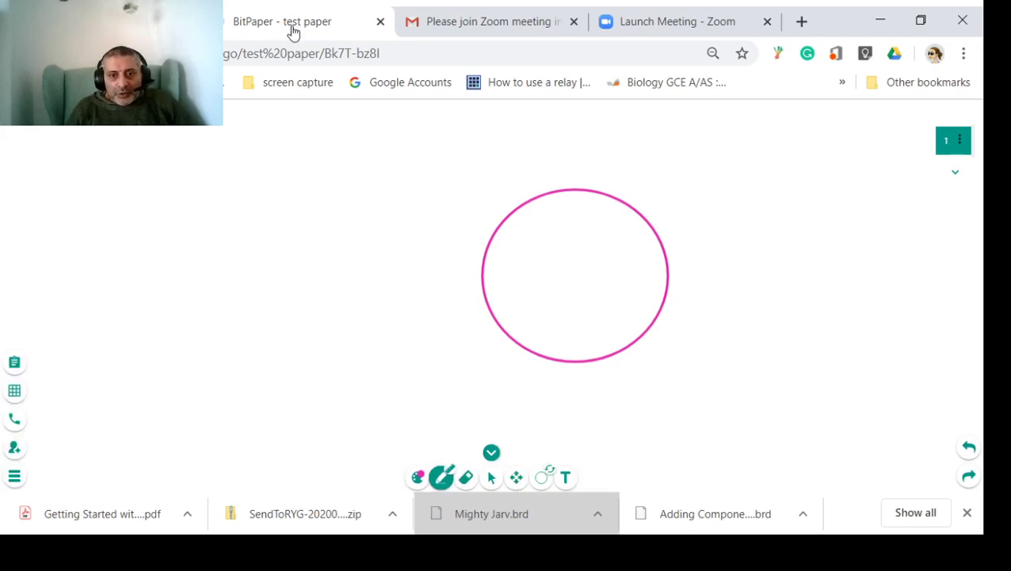
{"action": "left_click_drag", "start_coordinate": [571, 278], "coordinate": [668, 273]}
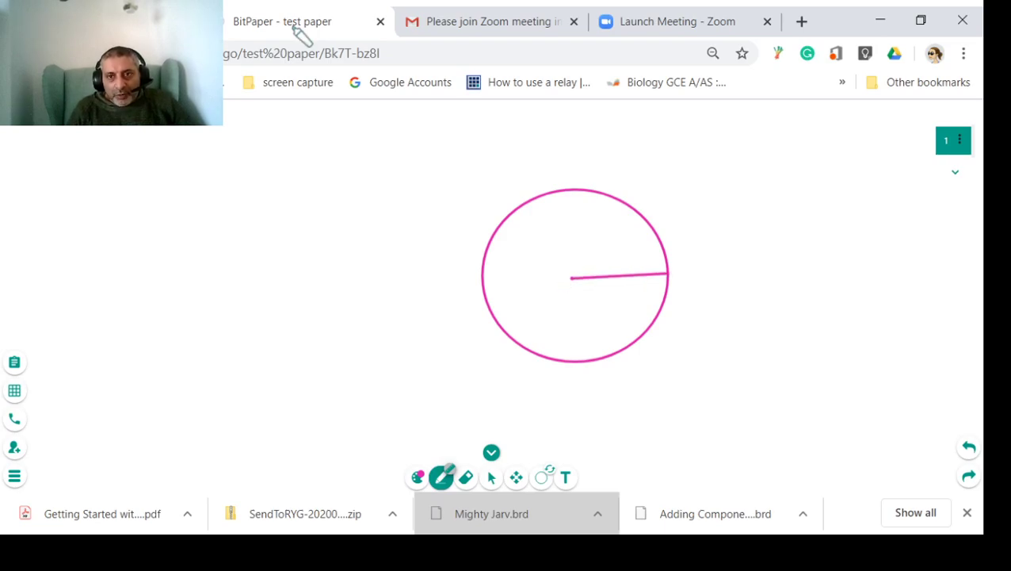
{"action": "left_click_drag", "start_coordinate": [651, 160], "coordinate": [690, 403]}
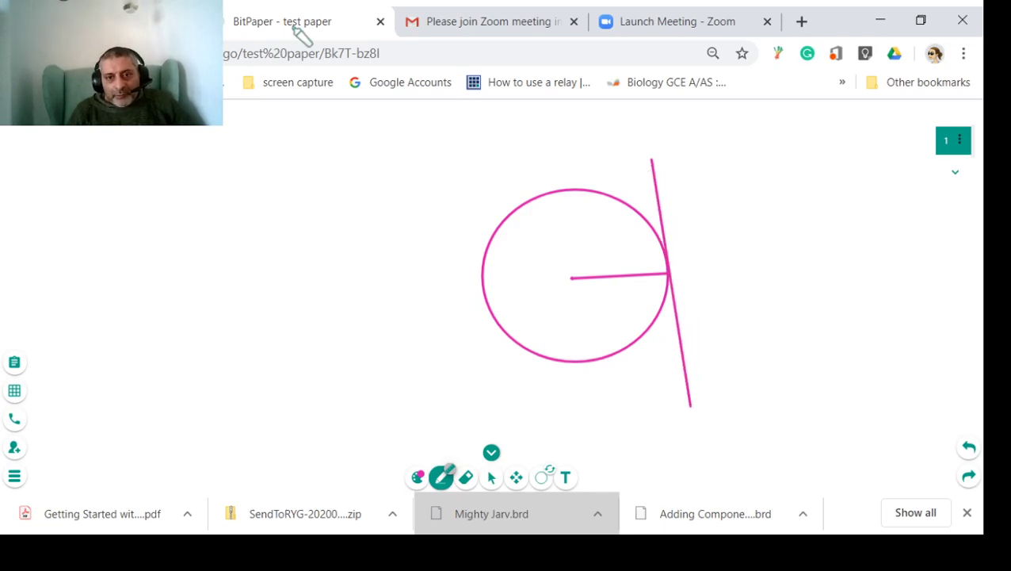
- Select the tangent line, stretch it slightly at both ends, and try to rotate it
{"action": "left_click", "coordinate": [492, 477]}
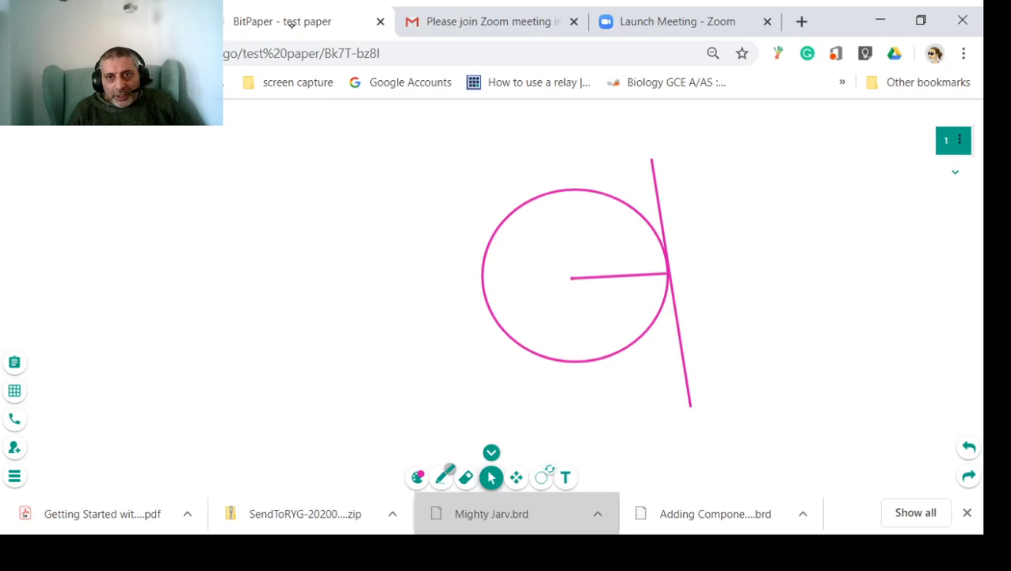
{"action": "left_click", "coordinate": [690, 160]}
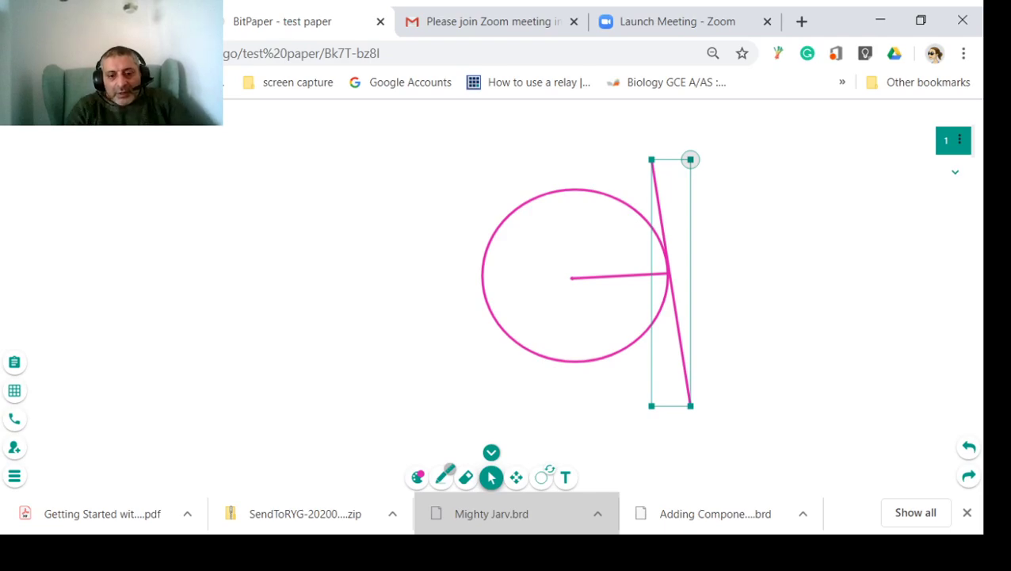
{"action": "mouse_move", "coordinate": [676, 155]}
{"action": "left_mouse_down"}
{"action": "mouse_move", "coordinate": [700, 168]}
{"action": "mouse_move", "coordinate": [678, 159]}
{"action": "left_mouse_up"}
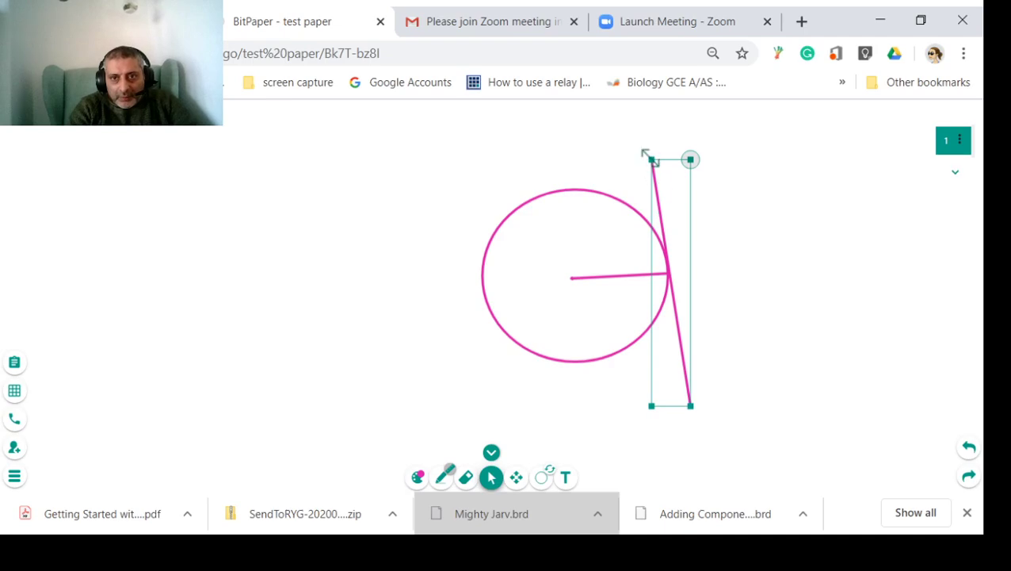
{"action": "left_click_drag", "start_coordinate": [648, 157], "coordinate": [646, 151]}
{"action": "left_click_drag", "start_coordinate": [691, 406], "coordinate": [692, 409]}
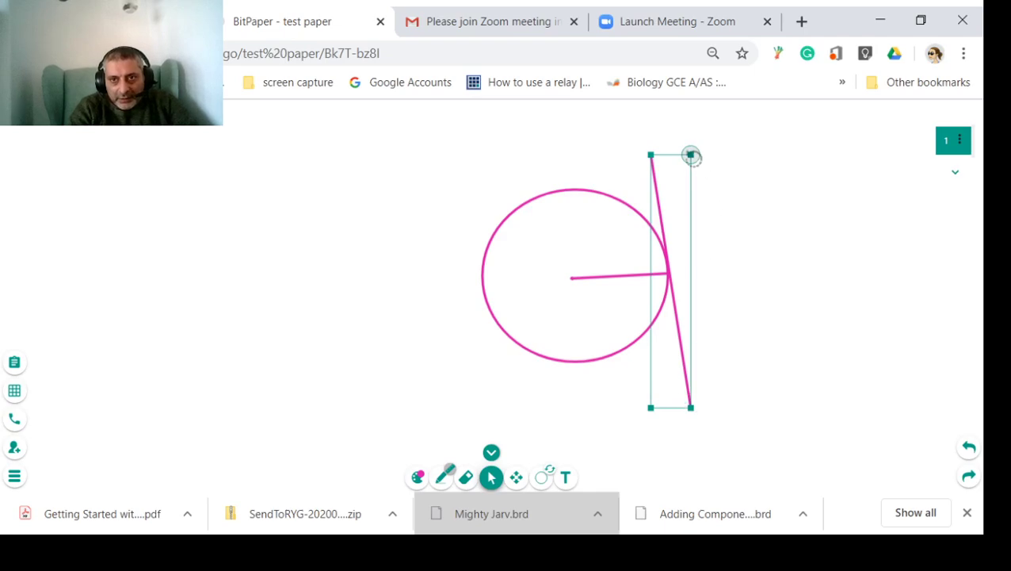
{"action": "left_click_drag", "start_coordinate": [661, 185], "coordinate": [701, 139]}
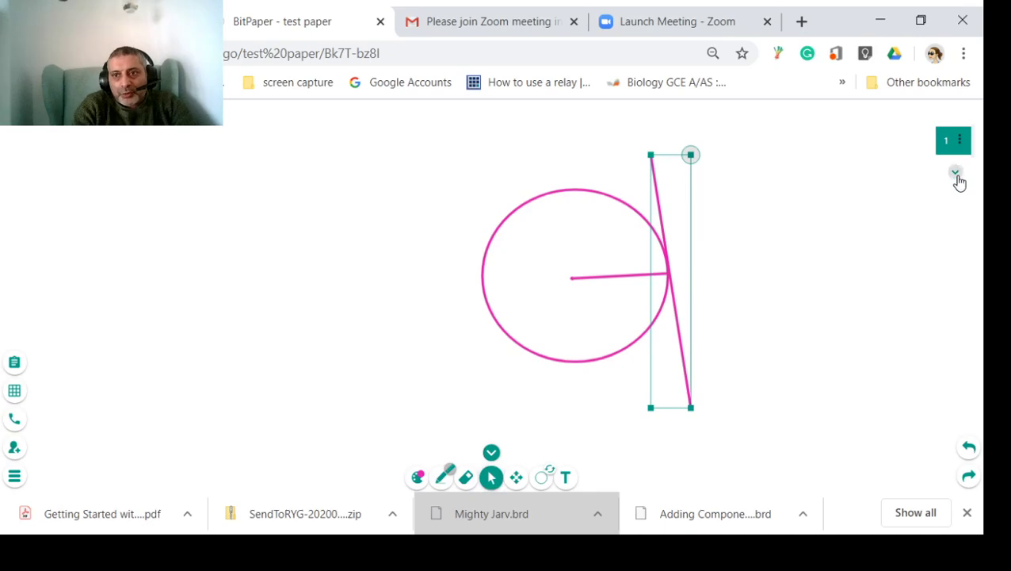
- Paste the copied screenshot of the maths textbook onto page 2 of the paper
{"action": "left_click", "coordinate": [957, 176]}
{"action": "key", "text": "ctrl+v"}
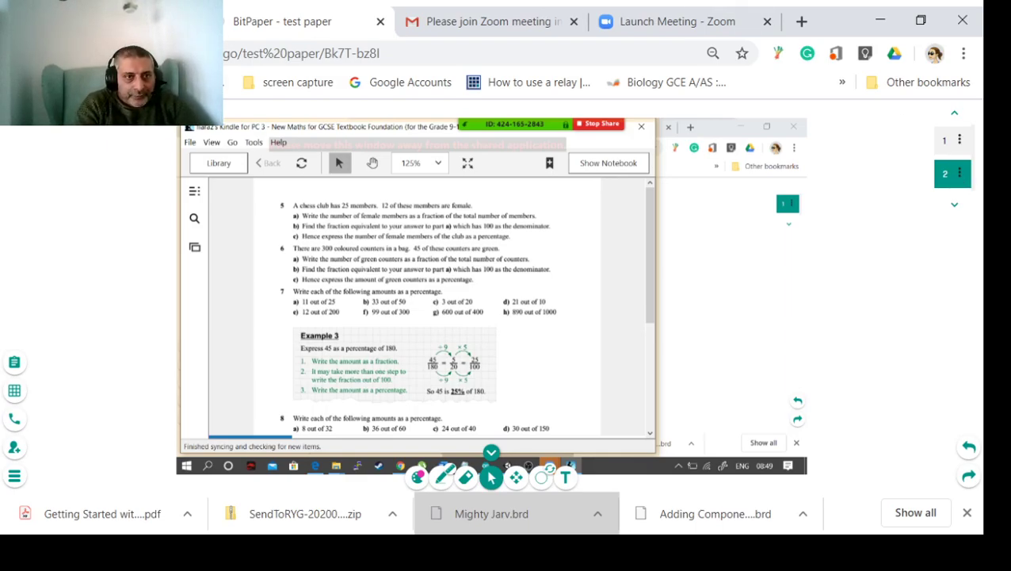
- Switch to the tutor website and load its home page at themathsandsciencetutor.co.uk
{"action": "left_click", "coordinate": [127, 22]}
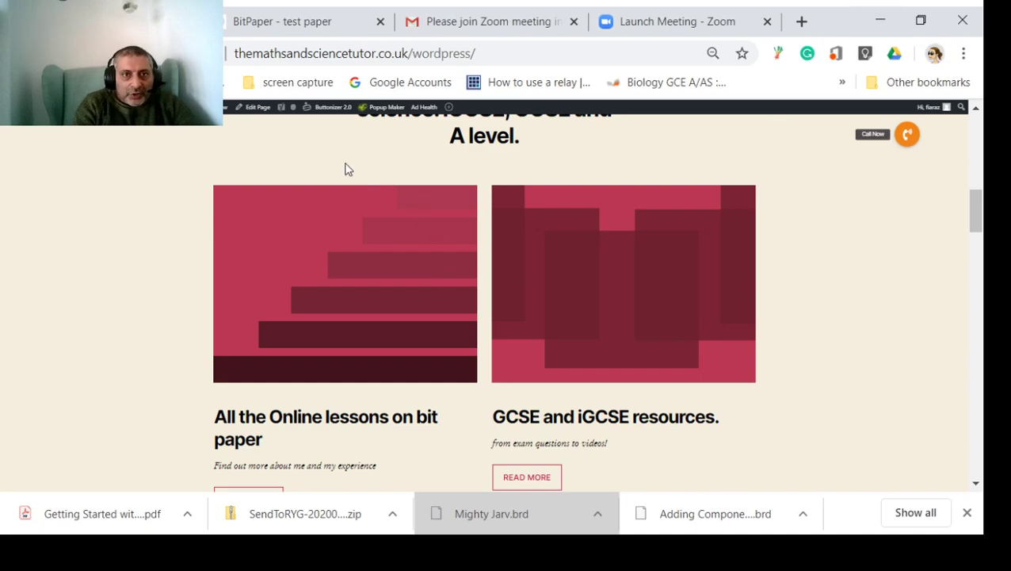
{"action": "left_click", "coordinate": [327, 61]}
{"action": "type", "text": "the"}
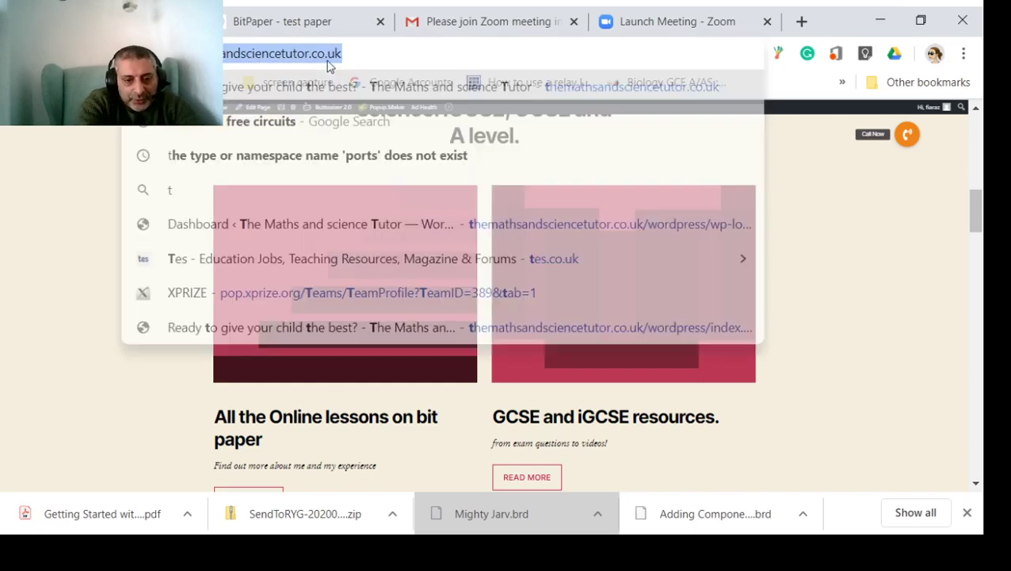
{"action": "key", "text": "Return"}
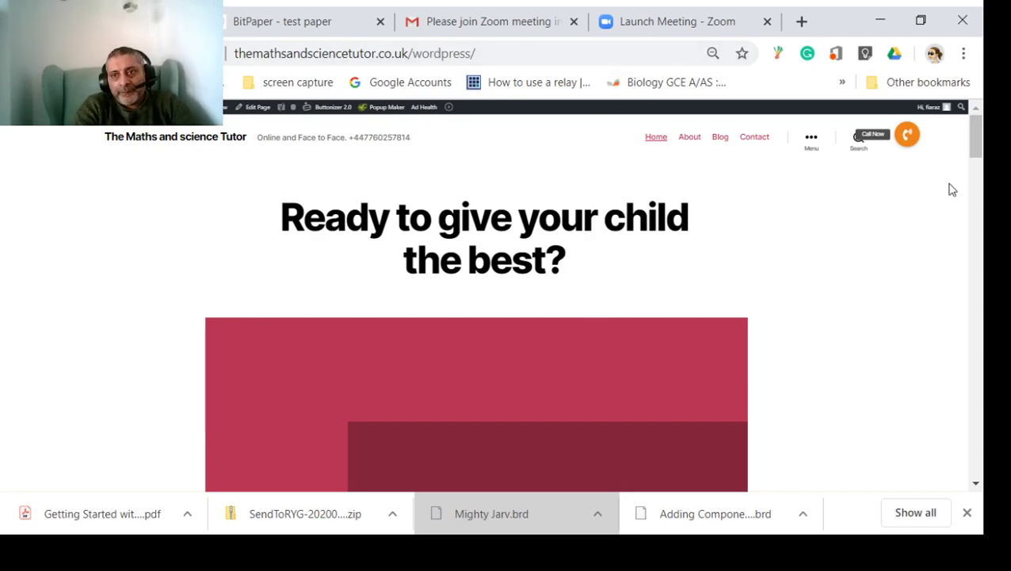
- Open the online BitPaper lessons page from the home page and launch the GCSE maths problem solving paper
{"action": "left_click_drag", "start_coordinate": [977, 157], "coordinate": [977, 251]}
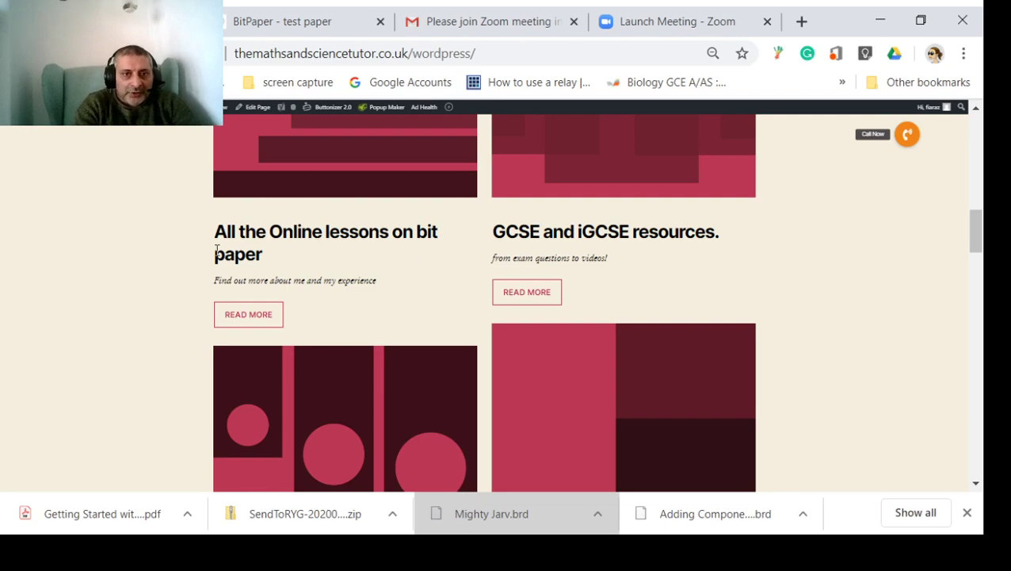
{"action": "left_click", "coordinate": [243, 326]}
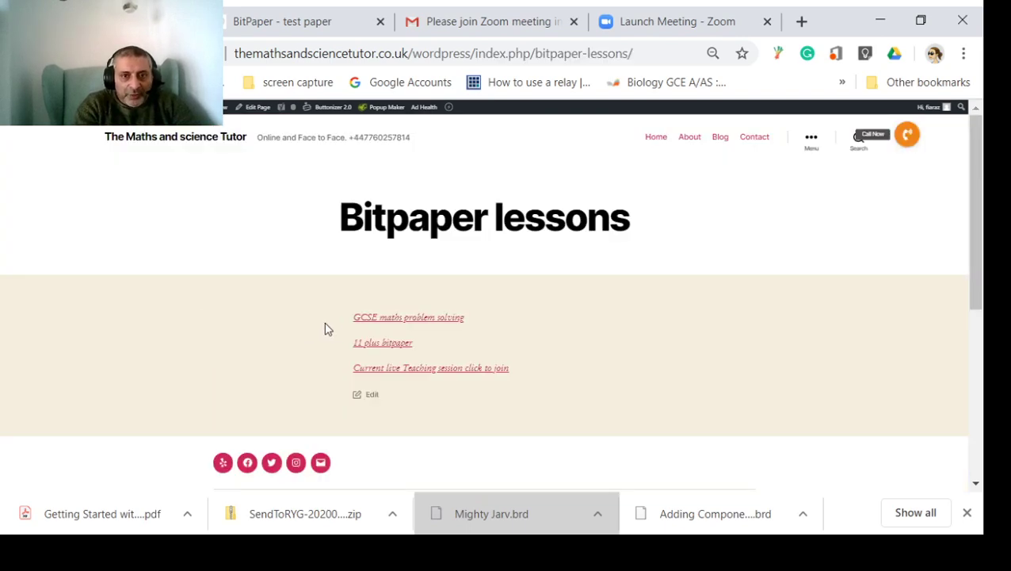
{"action": "left_click", "coordinate": [404, 325]}
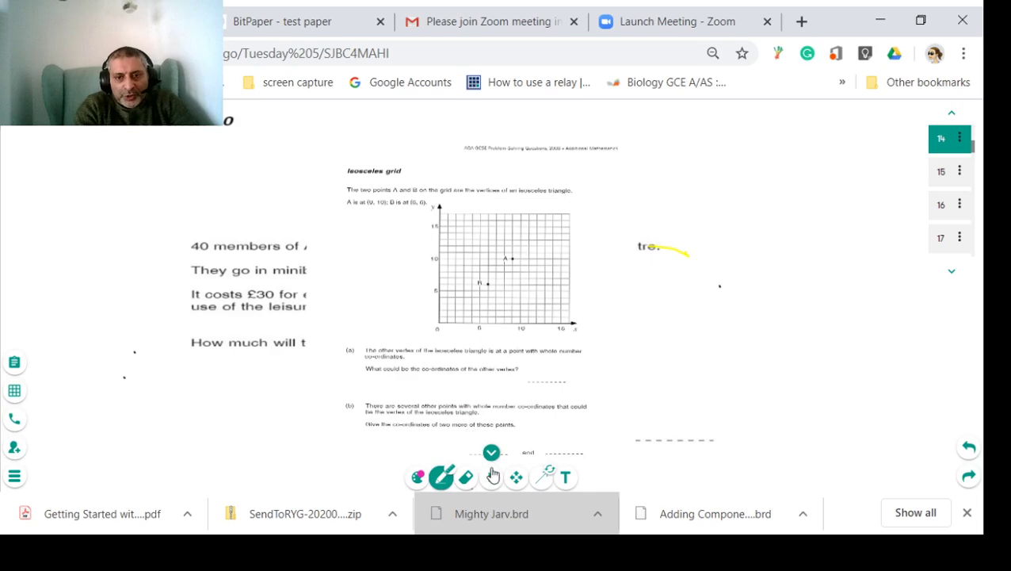
- Handwrite "10×2 =" in pink beside the isosceles grid question on page 14 and double-underline the multiplication
{"action": "left_click", "coordinate": [516, 478]}
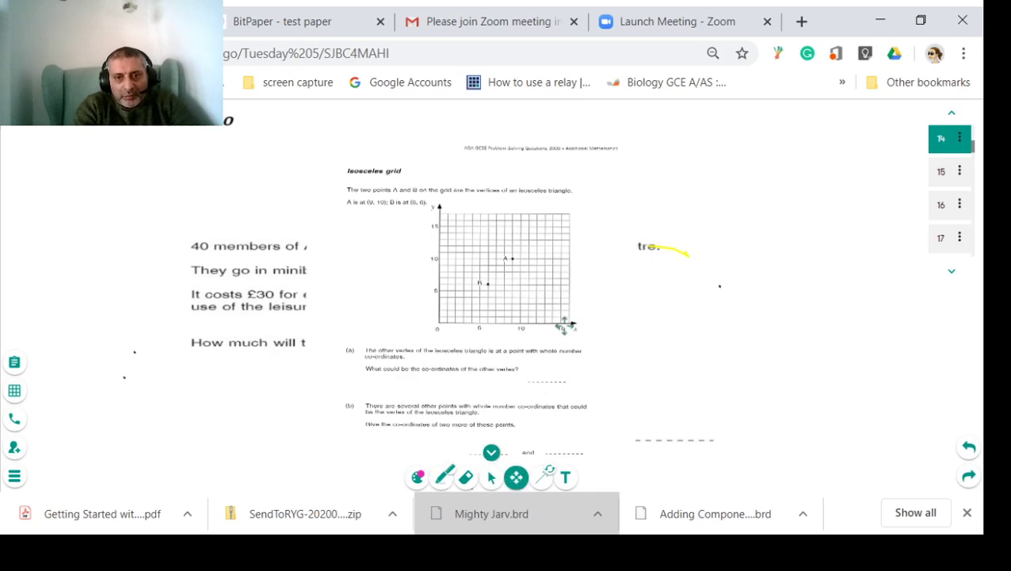
{"action": "left_click_drag", "start_coordinate": [564, 324], "coordinate": [549, 330]}
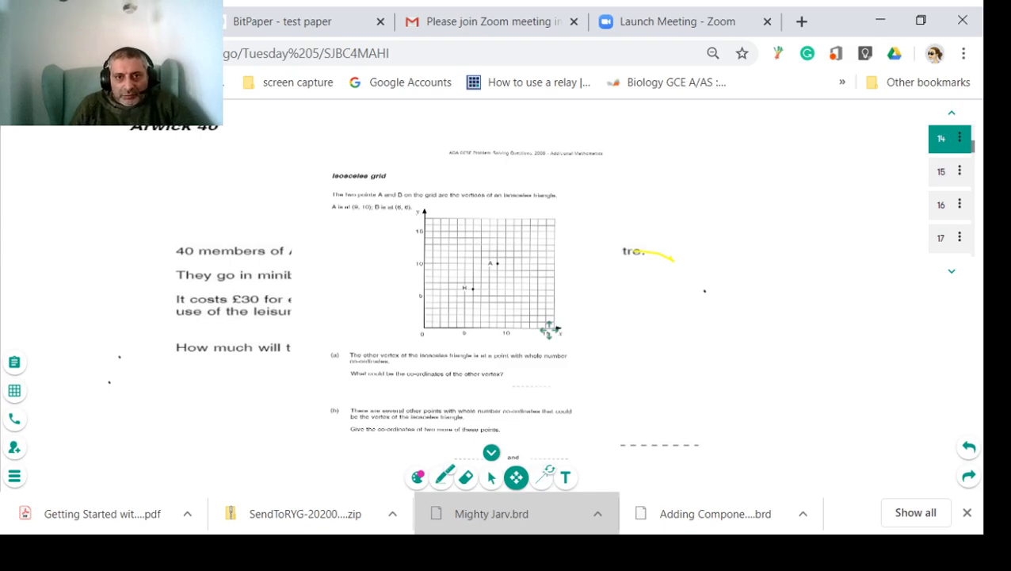
{"action": "key", "text": "p"}
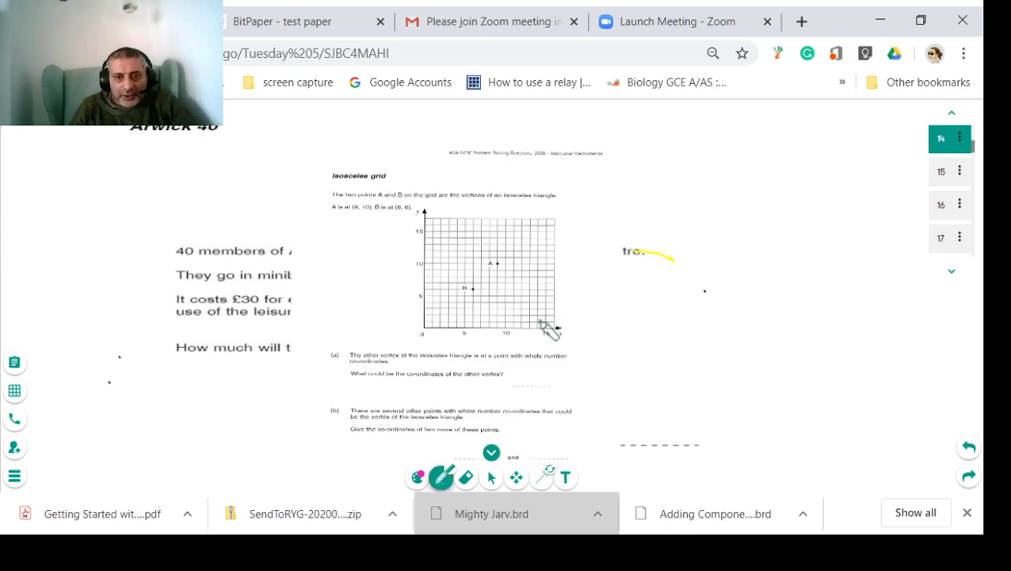
{"action": "mouse_move", "coordinate": [646, 307]}
{"action": "left_mouse_down"}
{"action": "mouse_move", "coordinate": [641, 338]}
{"action": "mouse_move", "coordinate": [665, 311]}
{"action": "left_mouse_up"}
{"action": "mouse_move", "coordinate": [672, 306]}
{"action": "left_mouse_down"}
{"action": "mouse_move", "coordinate": [703, 323]}
{"action": "mouse_move", "coordinate": [686, 328]}
{"action": "left_mouse_up"}
{"action": "left_click_drag", "start_coordinate": [710, 304], "coordinate": [726, 325]}
{"action": "left_click_drag", "start_coordinate": [666, 350], "coordinate": [704, 344]}
{"action": "mouse_move", "coordinate": [664, 358]}
{"action": "left_mouse_down"}
{"action": "mouse_move", "coordinate": [722, 343]}
{"action": "mouse_move", "coordinate": [761, 311]}
{"action": "left_mouse_up"}
{"action": "left_click_drag", "start_coordinate": [748, 320], "coordinate": [764, 317]}
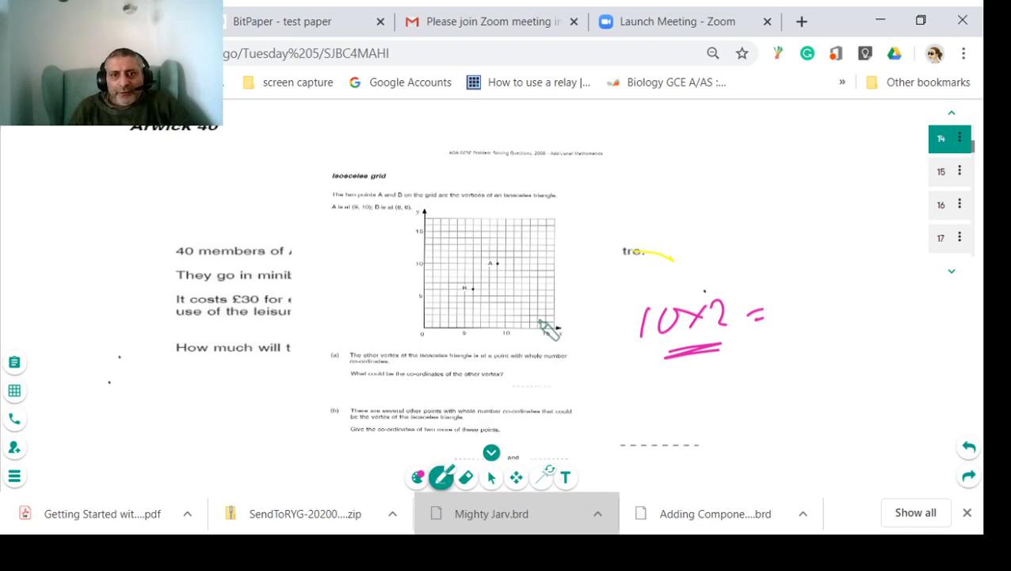
{"action": "left_click", "coordinate": [516, 477]}
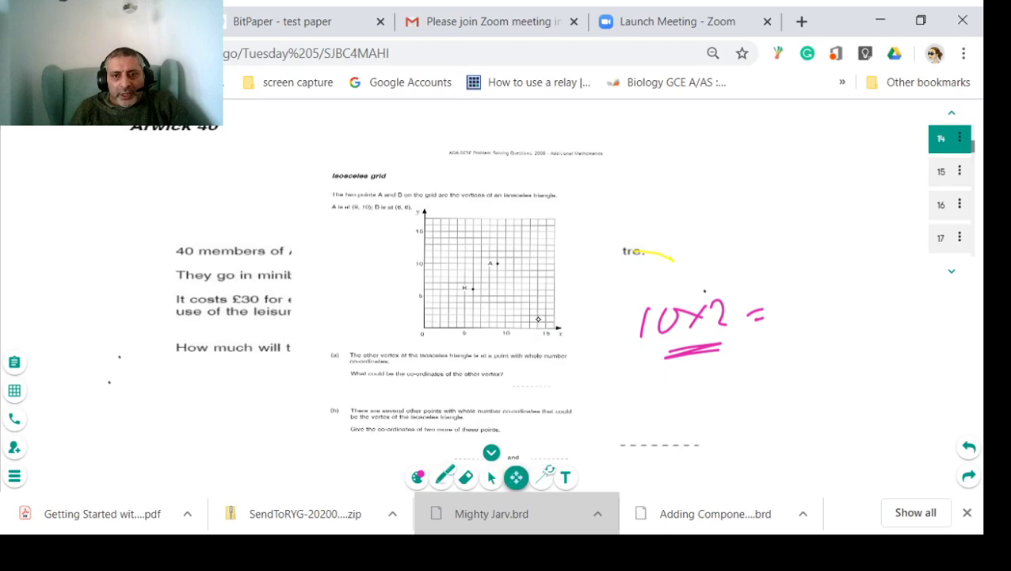
{"action": "mouse_move", "coordinate": [516, 477]}
{"action": "left_mouse_down"}
{"action": "mouse_move", "coordinate": [432, 335]}
{"action": "mouse_move", "coordinate": [438, 220]}
{"action": "left_mouse_up"}
{"action": "left_click_drag", "start_coordinate": [549, 330], "coordinate": [508, 208]}
{"action": "left_click_drag", "start_coordinate": [497, 403], "coordinate": [825, 254]}
{"action": "left_click_drag", "start_coordinate": [655, 118], "coordinate": [549, 330]}
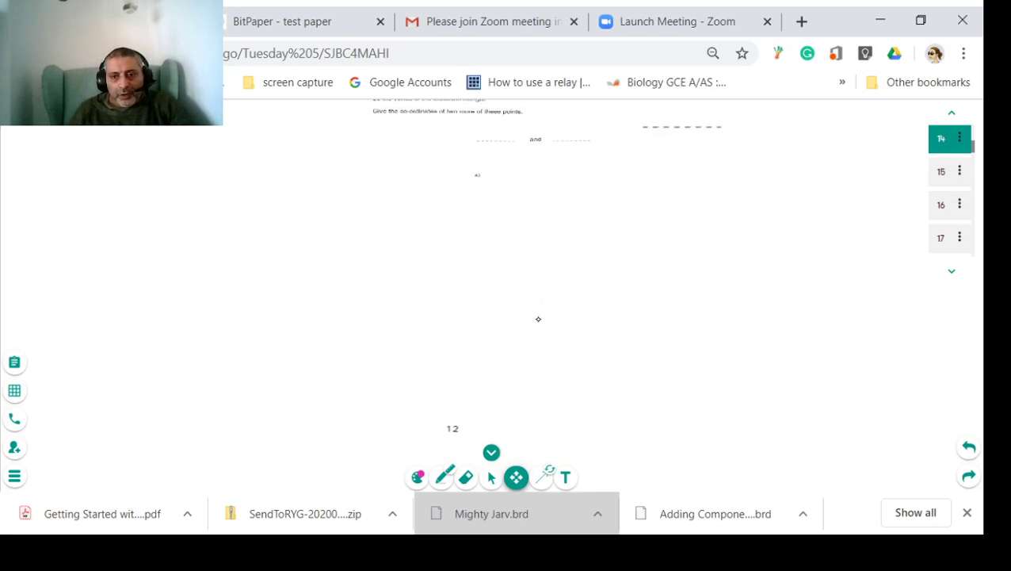